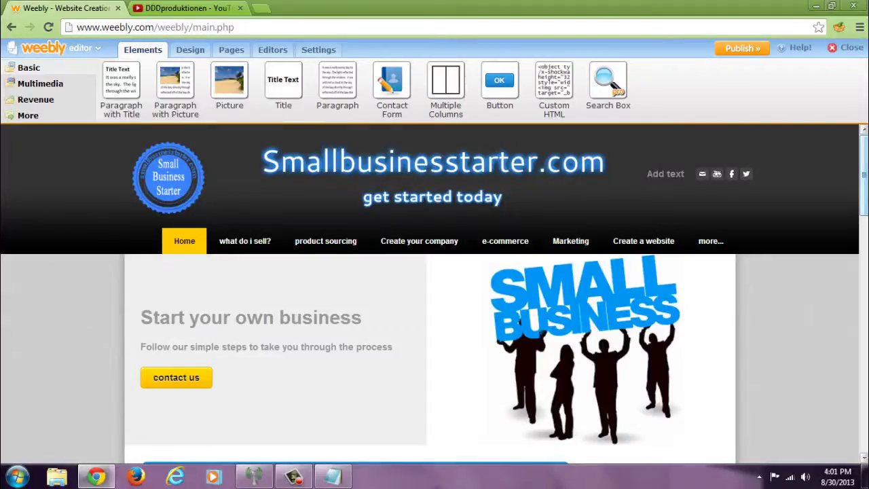
# Open the theme's main-style.css in Weebly's Design HTML/CSS code editor
pyautogui.scroll(-1, 435, 295)
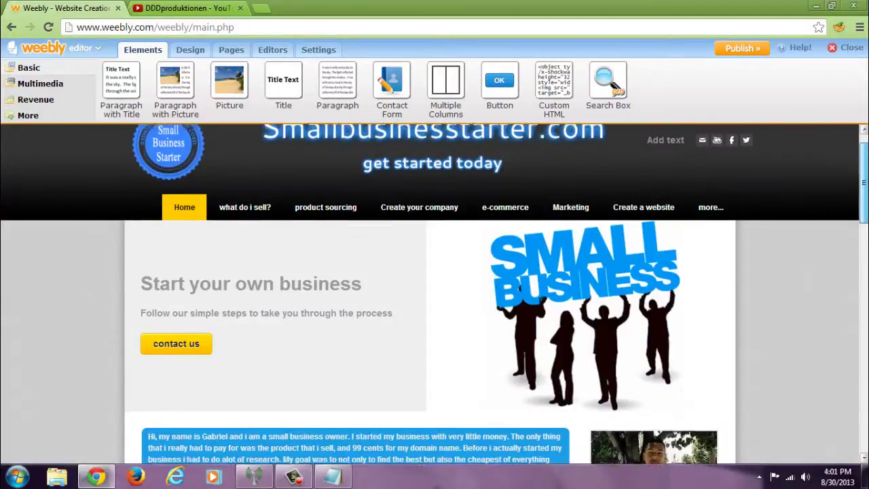
pyautogui.scroll(-1, 434, 294)
pyautogui.scroll(-1, 435, 295)
pyautogui.scroll(-1, 795, 252)
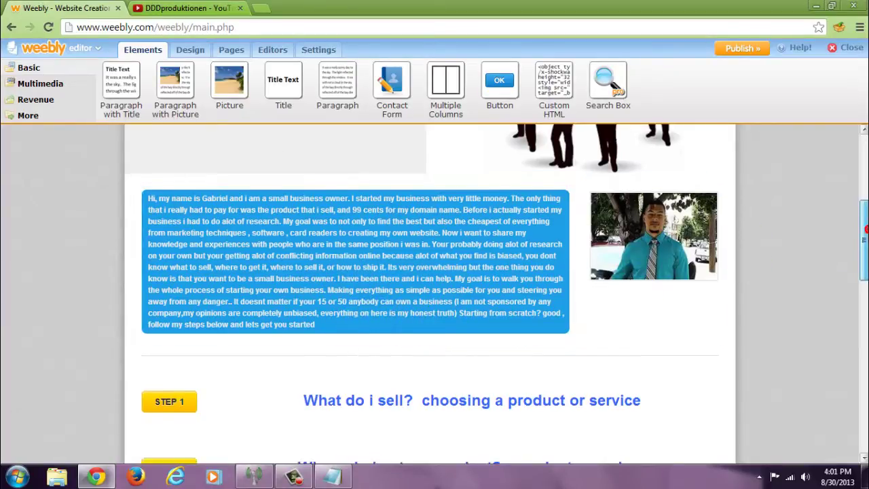
pyautogui.moveTo(864, 238); pyautogui.dragTo(864, 141)
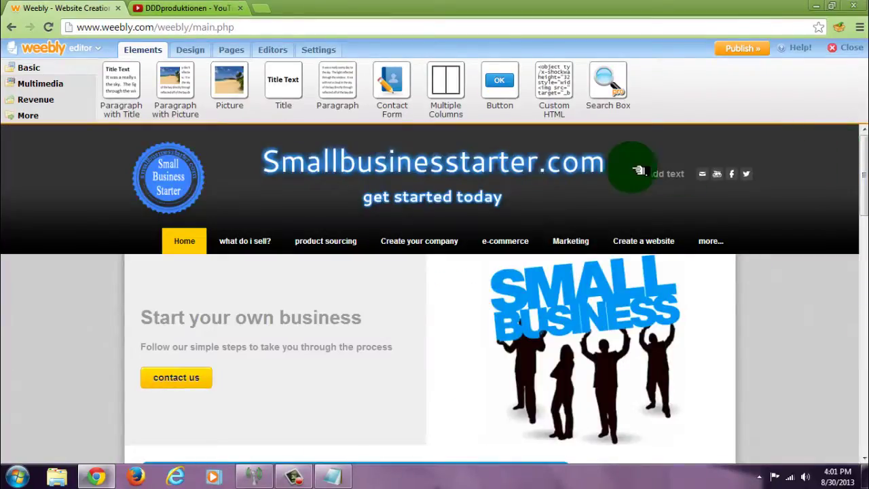
pyautogui.click(191, 51)
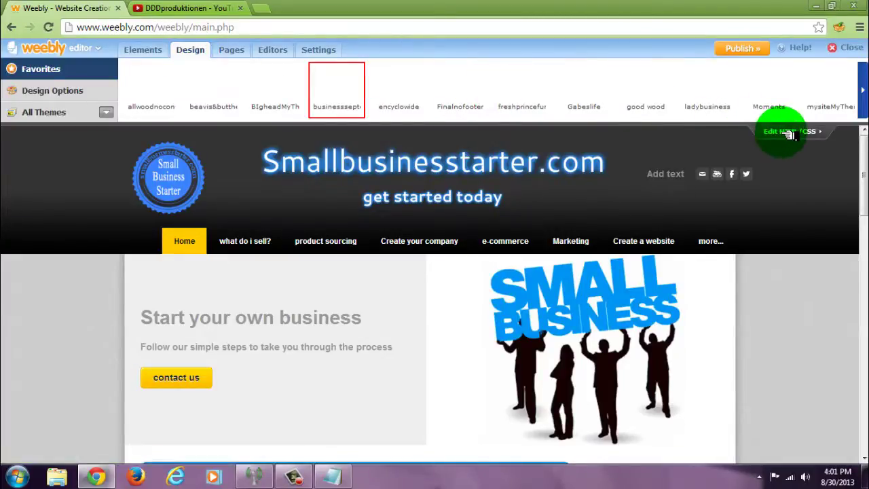
pyautogui.click(788, 134)
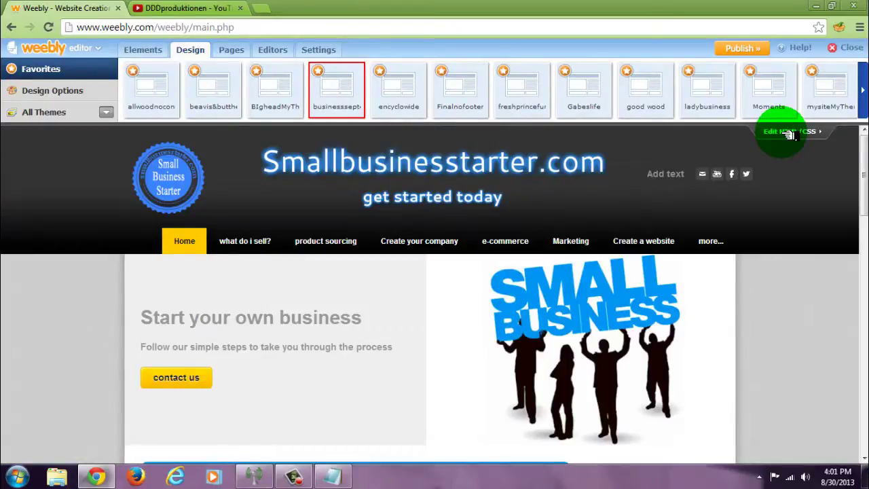
pyautogui.click(55, 126)
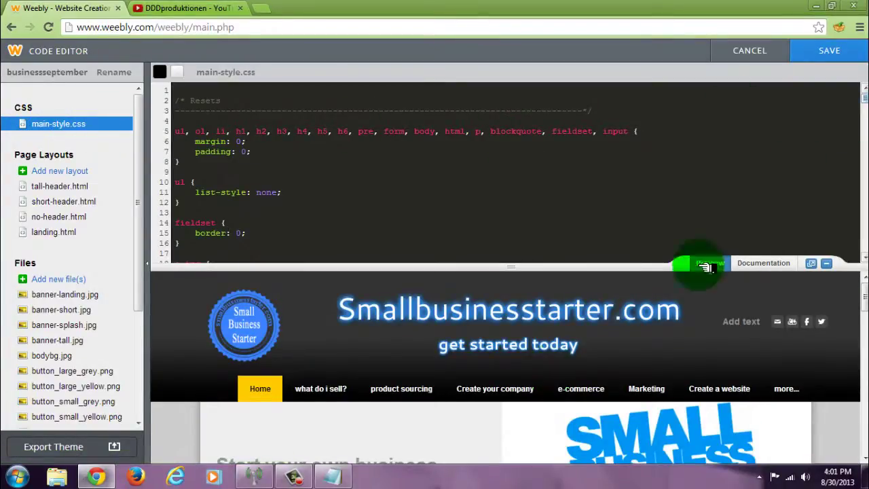
# Copy the CSS snippet from Notepad, then minimize Notepad
pyautogui.click(333, 477)
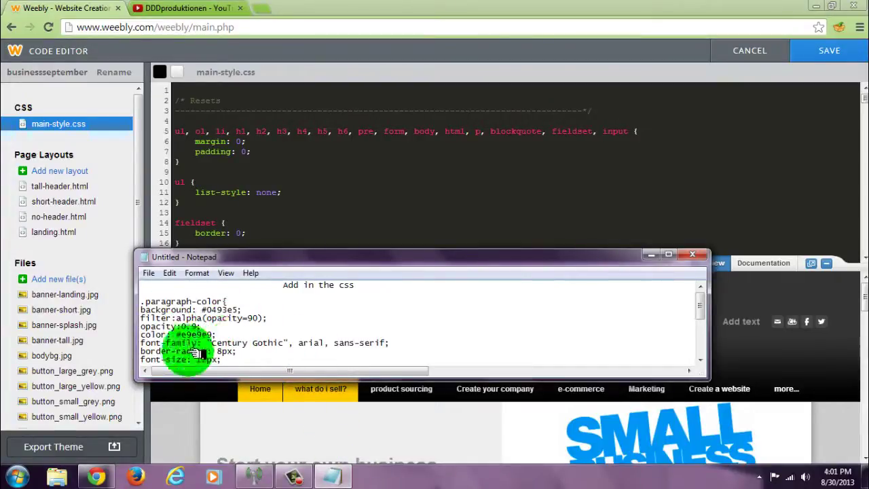
pyautogui.scroll(-2, 229, 346)
pyautogui.moveTo(229, 348)
pyautogui.mouseDown()
pyautogui.moveTo(155, 283)
pyautogui.moveTo(148, 309)
pyautogui.mouseUp()
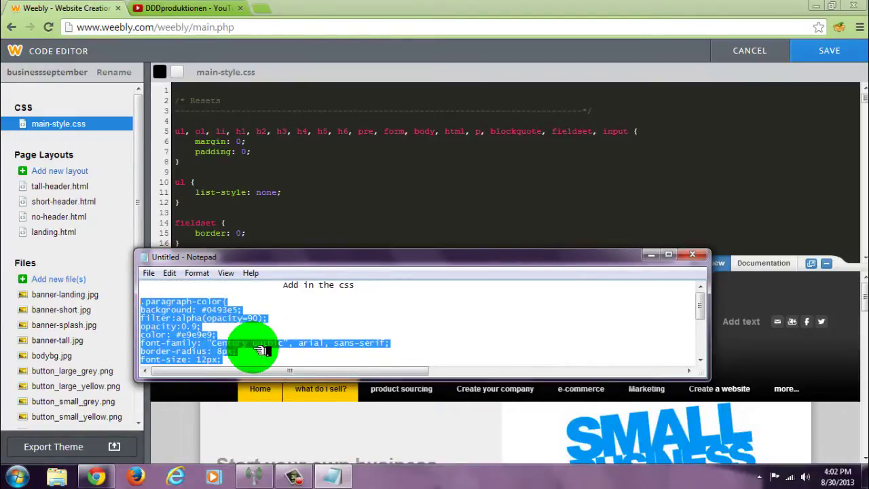
pyautogui.click(652, 254)
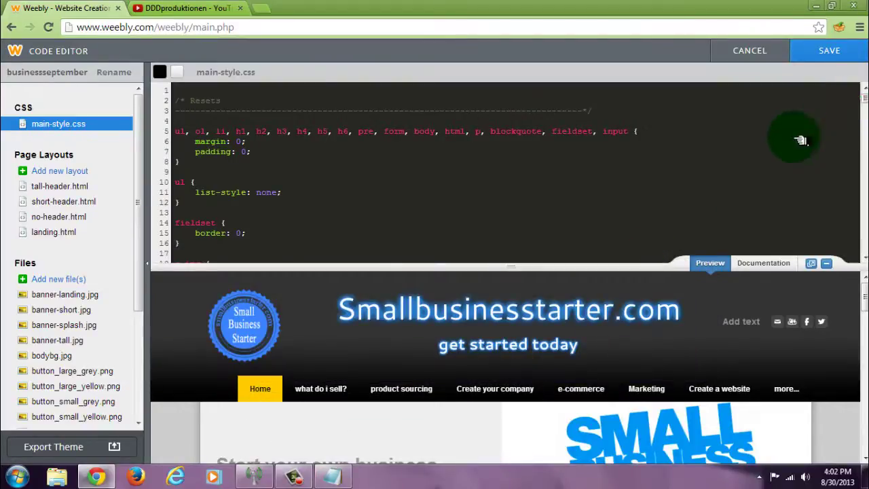
# Paste the .paragraph-color rule with #0493e5 background at the end of main-style.css and save
pyautogui.moveTo(865, 98)
pyautogui.mouseDown()
pyautogui.moveTo(864, 246)
pyautogui.moveTo(866, 197)
pyautogui.moveTo(865, 208)
pyautogui.mouseUp()
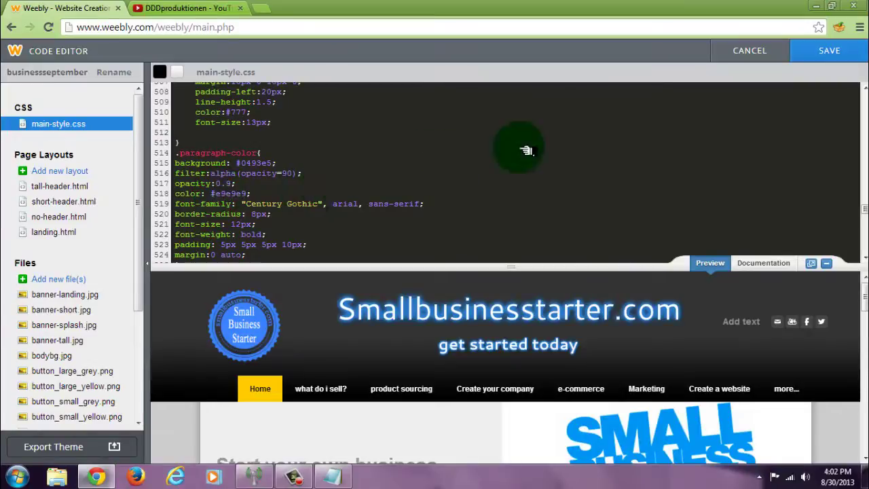
pyautogui.click(822, 57)
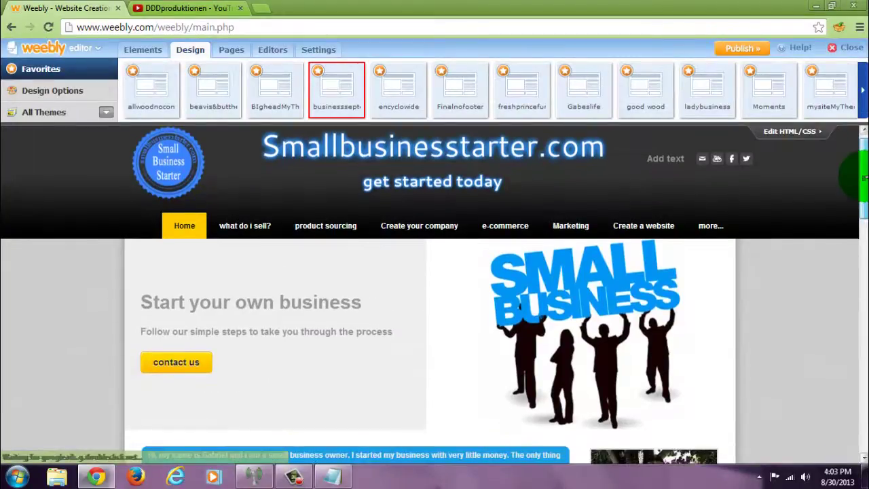
# Drag a Custom HTML element from Elements to just below the blue intro text box
pyautogui.moveTo(863, 166); pyautogui.dragTo(864, 208)
pyautogui.scroll(-3, 638, 216)
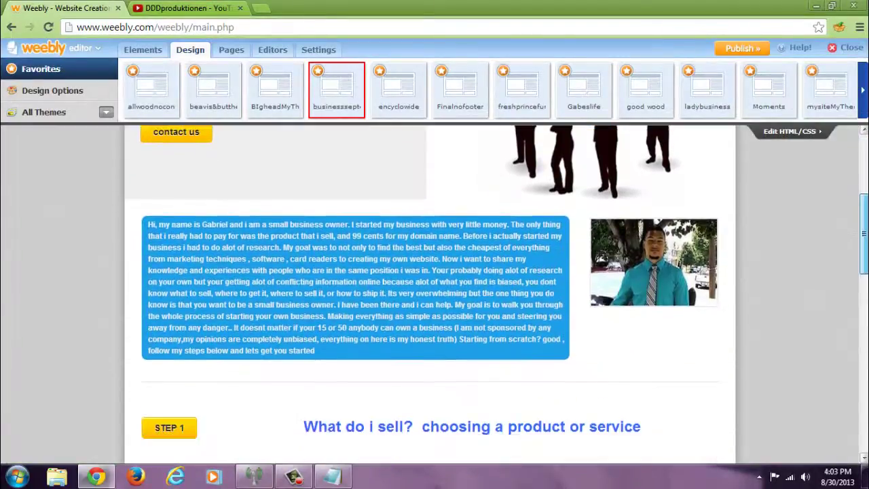
pyautogui.click(156, 51)
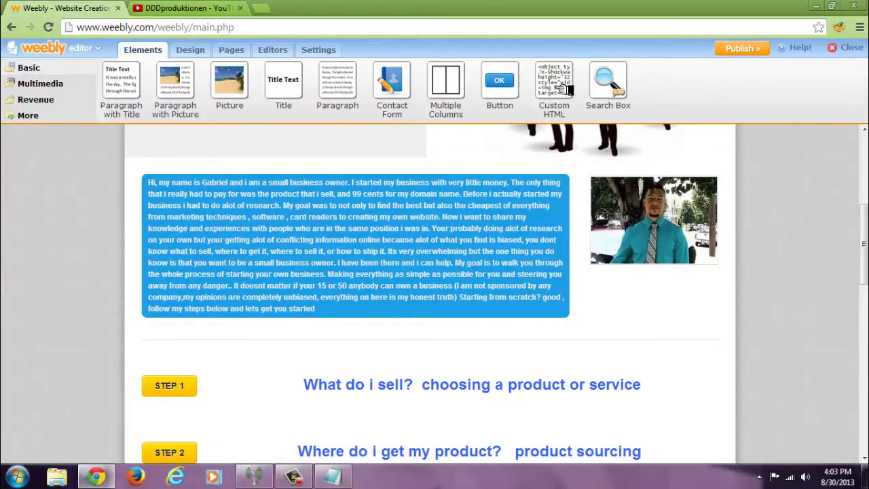
pyautogui.moveTo(564, 88); pyautogui.dragTo(421, 317)
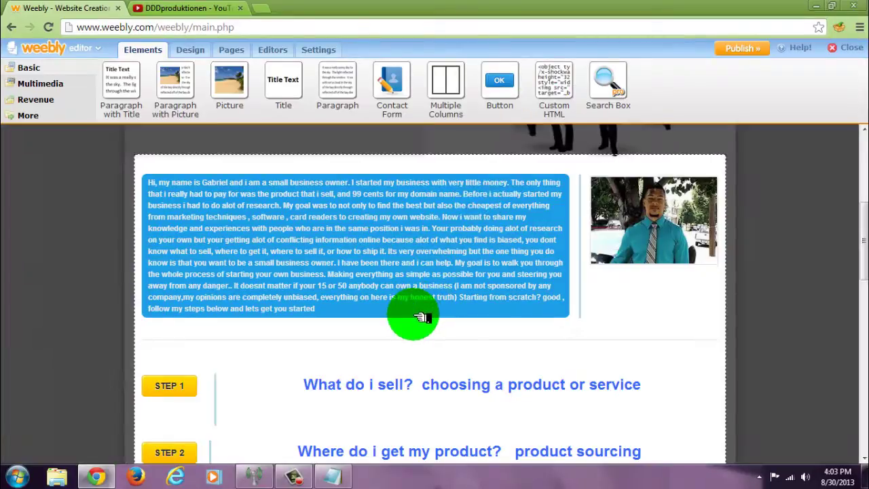
pyautogui.moveTo(421, 317); pyautogui.dragTo(410, 348)
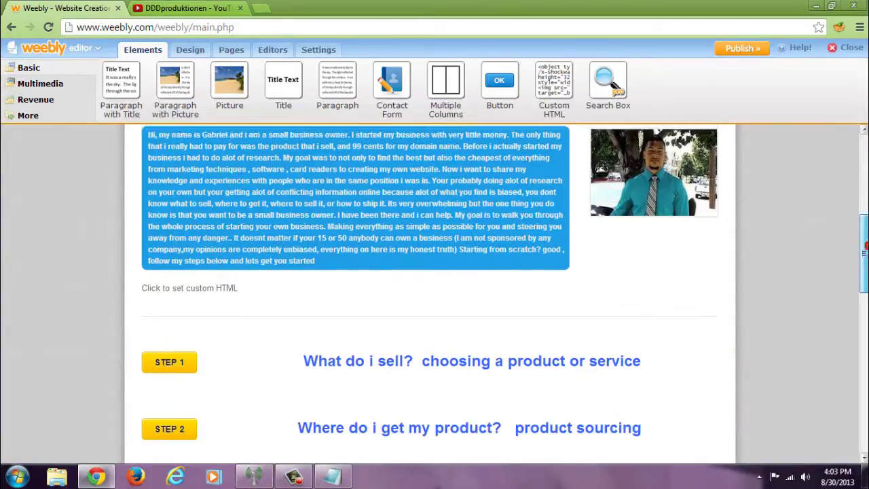
pyautogui.scroll(-2, 670, 334)
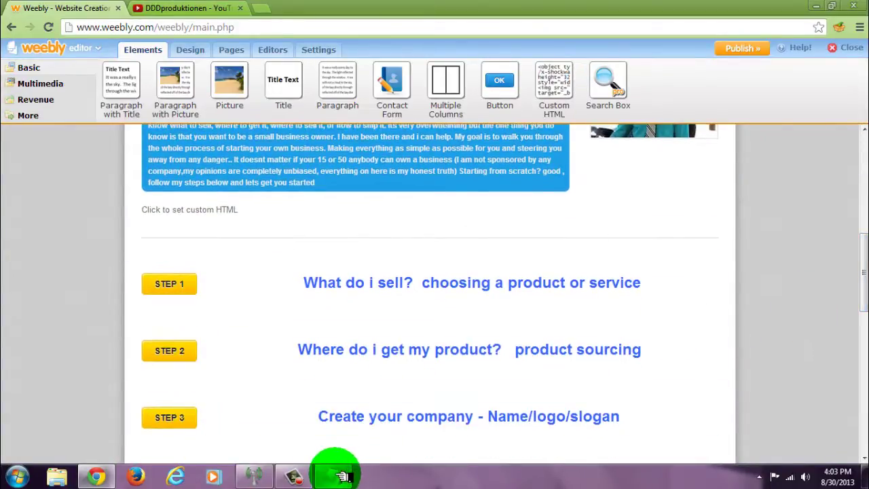
# Copy the div line of HTML from the Notepad snippets
pyautogui.click(334, 475)
pyautogui.scroll(-3, 698, 301)
pyautogui.click(374, 344)
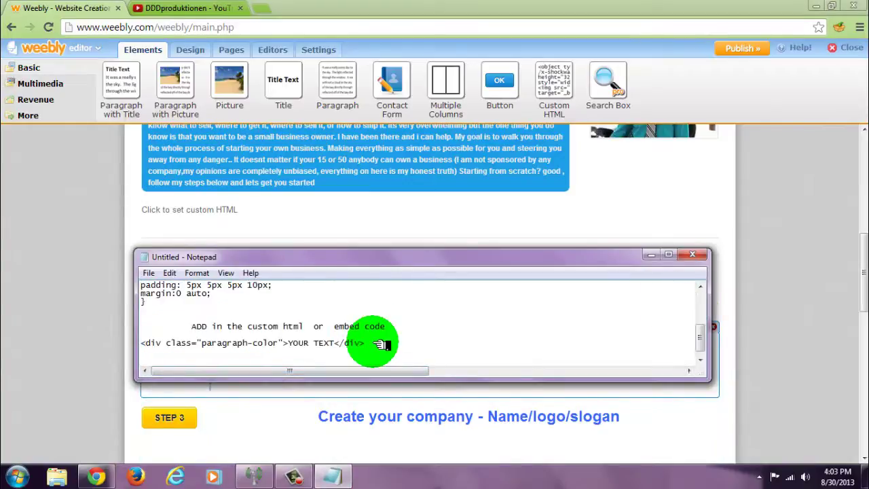
pyautogui.click(356, 345)
pyautogui.moveTo(356, 345); pyautogui.dragTo(201, 337)
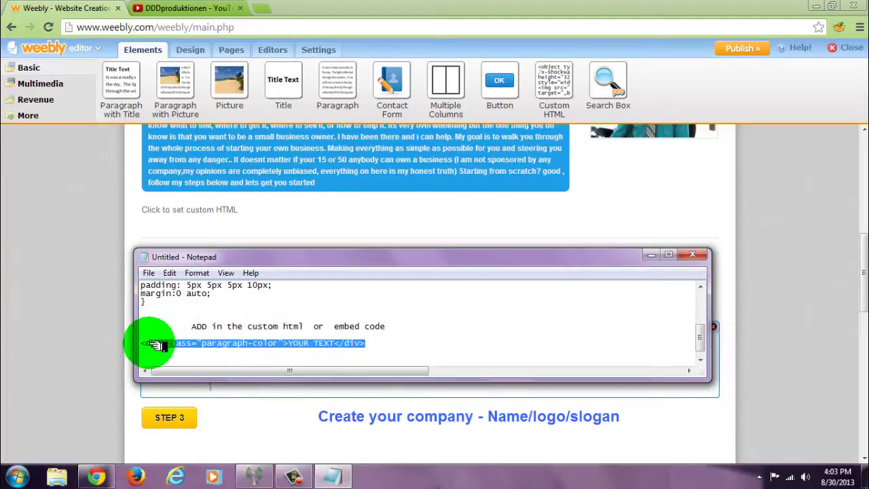
pyautogui.moveTo(202, 338); pyautogui.dragTo(182, 347)
pyautogui.hotkey('ctrl', 'c')
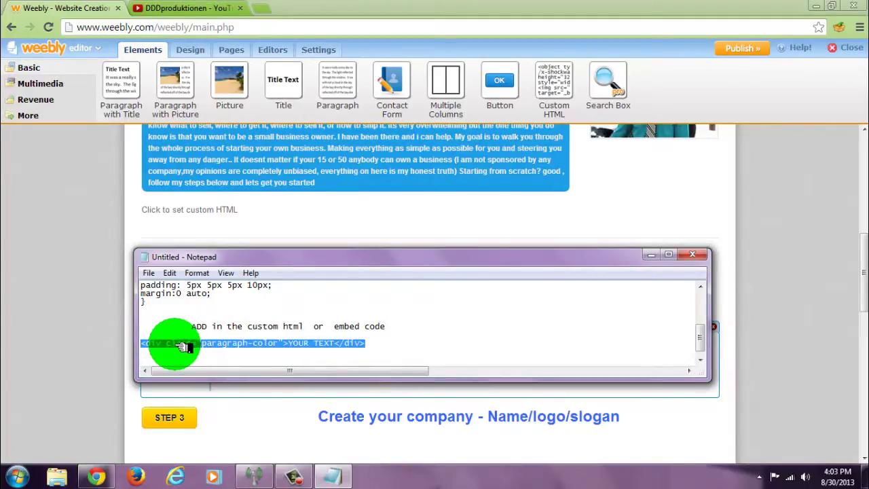
pyautogui.click(652, 256)
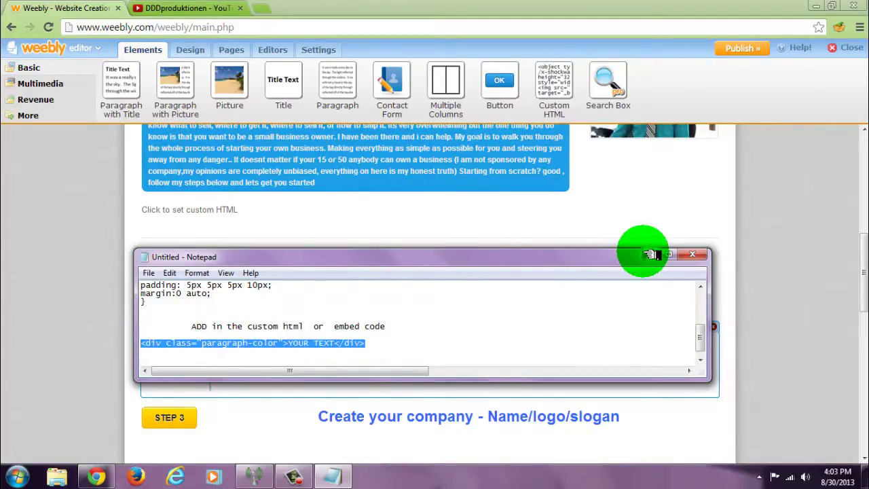
# Paste the div into the Custom HTML block with text 'This is just a tutorial' and render it
pyautogui.click(229, 206)
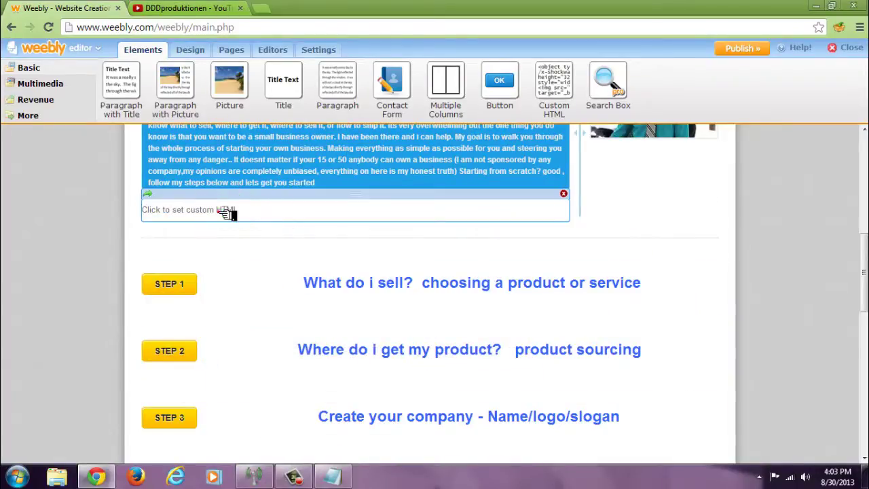
pyautogui.click(227, 215)
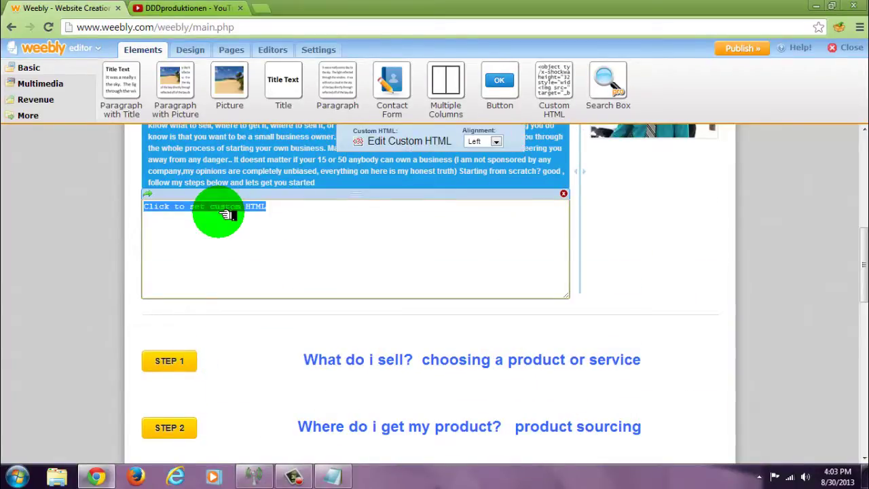
pyautogui.hotkey('ctrl', 'v')
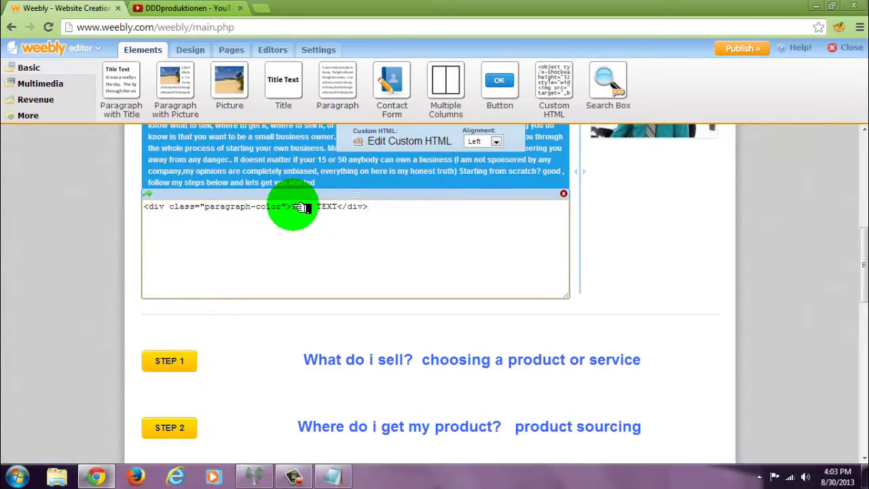
pyautogui.moveTo(297, 207)
pyautogui.mouseDown()
pyautogui.moveTo(338, 207)
pyautogui.moveTo(309, 209)
pyautogui.mouseUp()
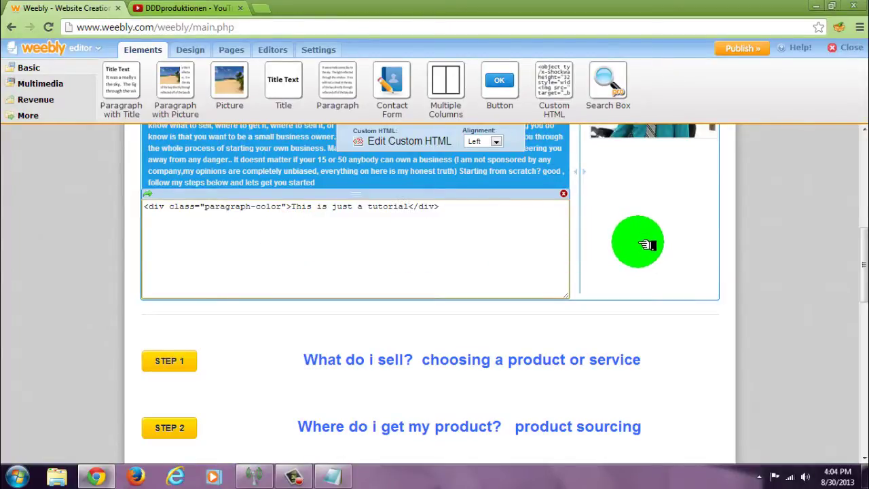
pyautogui.click(776, 259)
pyautogui.click(356, 250)
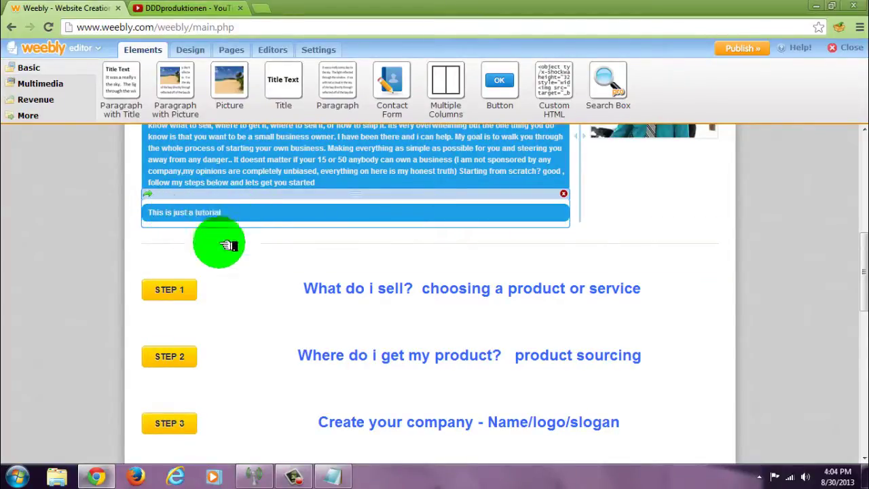
# In Notepad, append -2 to the .paragraph-color selector of the CSS snippet
pyautogui.click(332, 474)
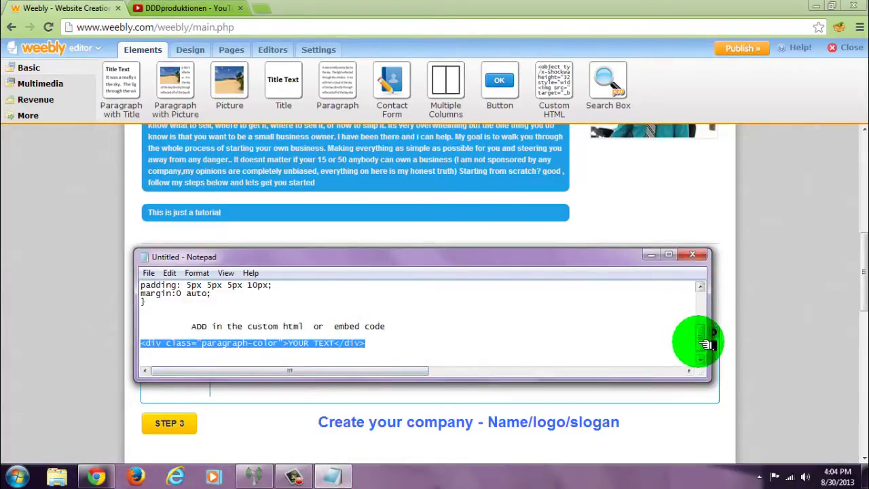
pyautogui.moveTo(707, 343); pyautogui.dragTo(700, 294)
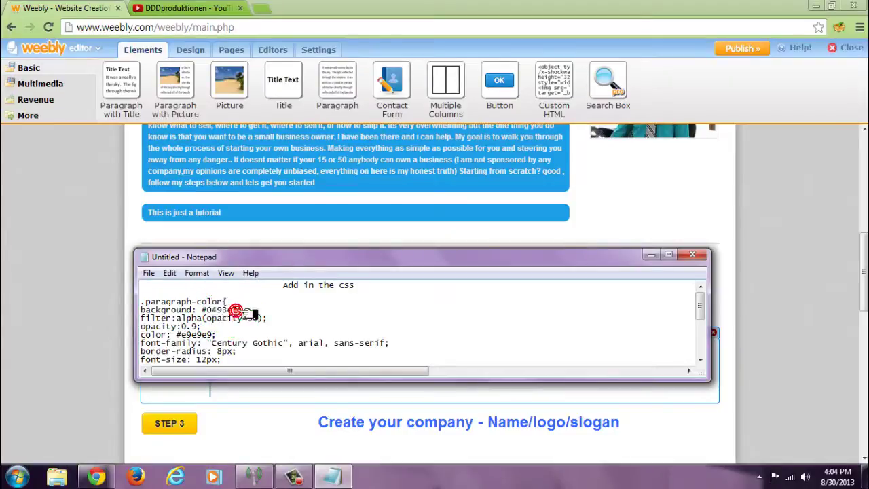
pyautogui.click(251, 310)
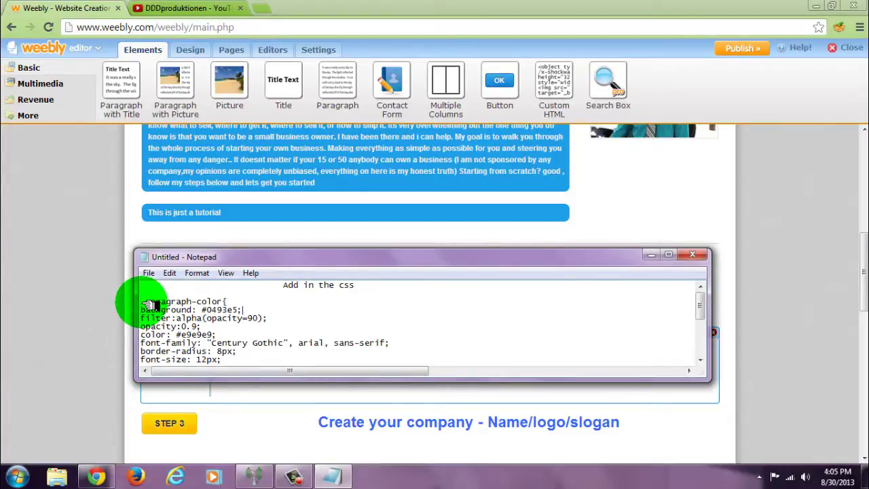
pyautogui.moveTo(163, 307); pyautogui.dragTo(197, 307)
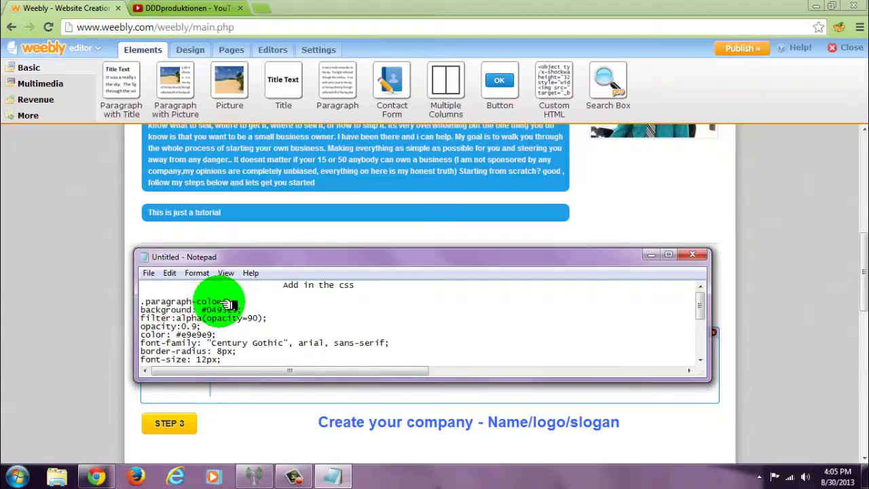
pyautogui.moveTo(230, 307); pyautogui.dragTo(241, 328)
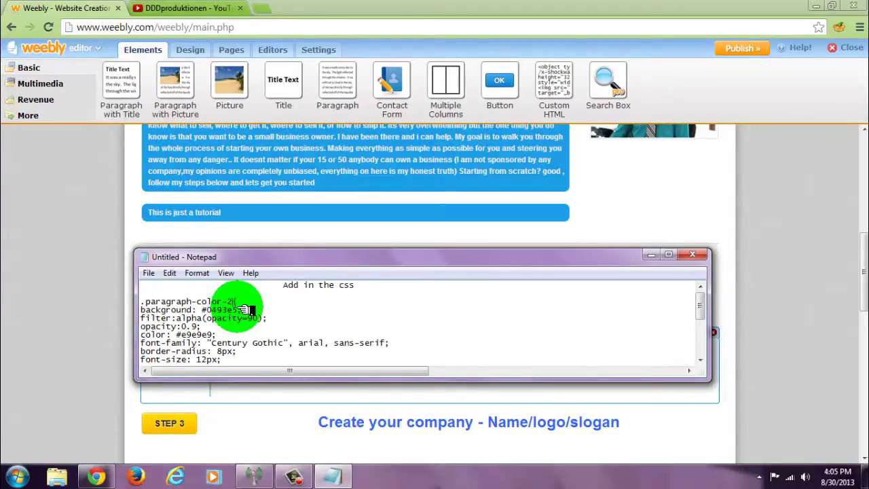
pyautogui.moveTo(240, 309); pyautogui.dragTo(206, 310)
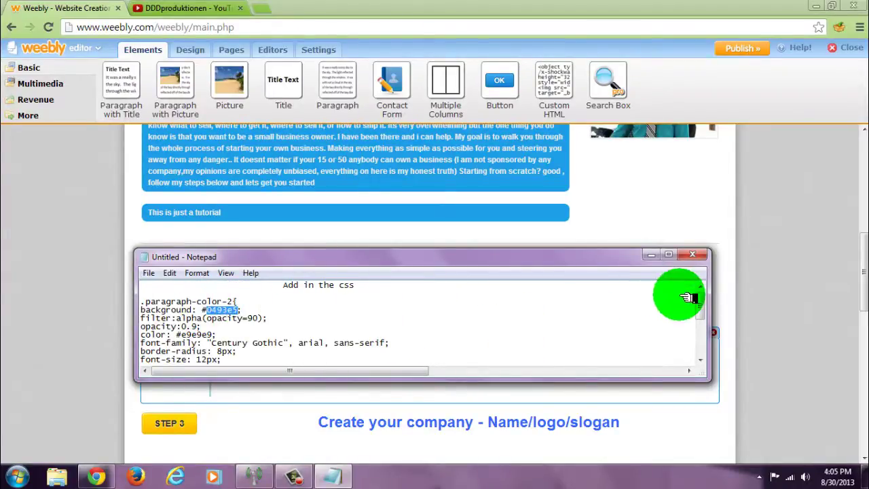
pyautogui.moveTo(699, 296); pyautogui.dragTo(710, 334)
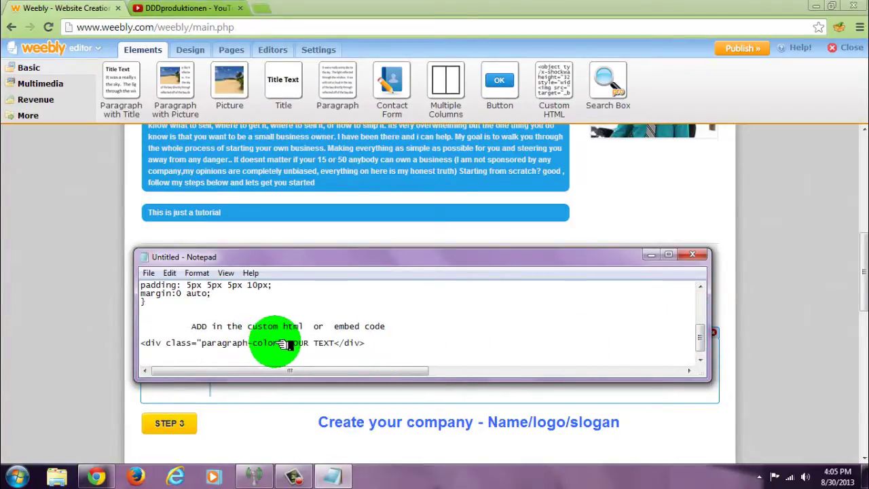
# Change the CSS selector's class suffix from -2 to -3 in Notepad
pyautogui.click(283, 345)
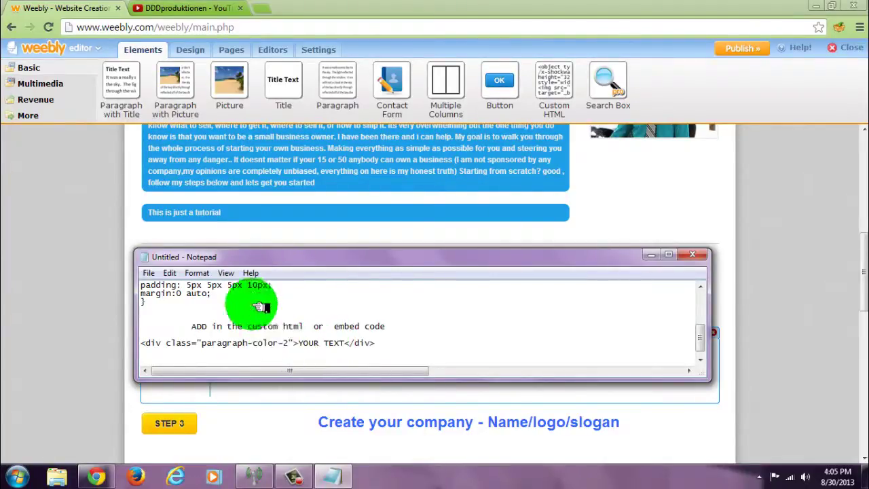
pyautogui.moveTo(705, 339); pyautogui.dragTo(702, 311)
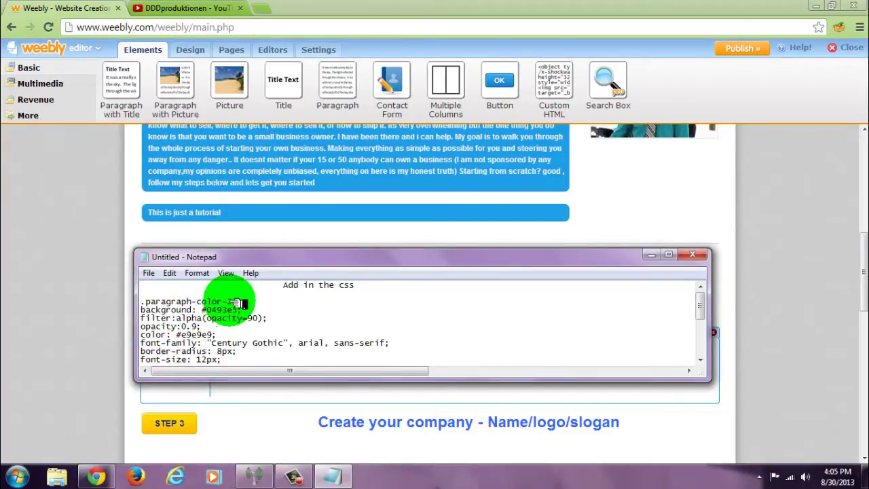
pyautogui.doubleClick(231, 301)
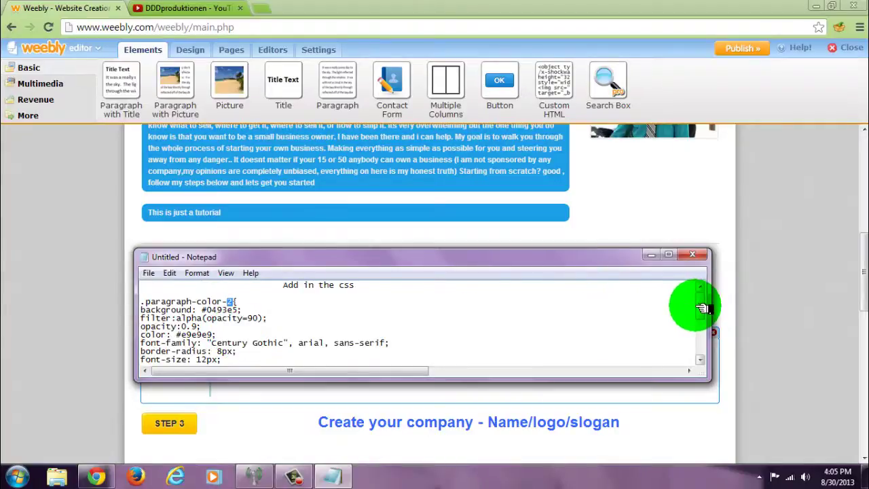
pyautogui.moveTo(700, 307)
pyautogui.mouseDown()
pyautogui.moveTo(707, 320)
pyautogui.moveTo(709, 301)
pyautogui.mouseUp()
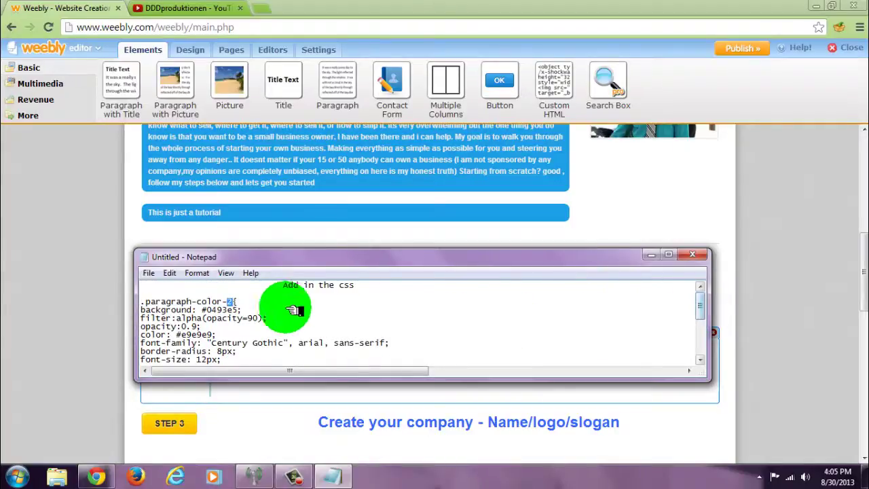
pyautogui.click(243, 305)
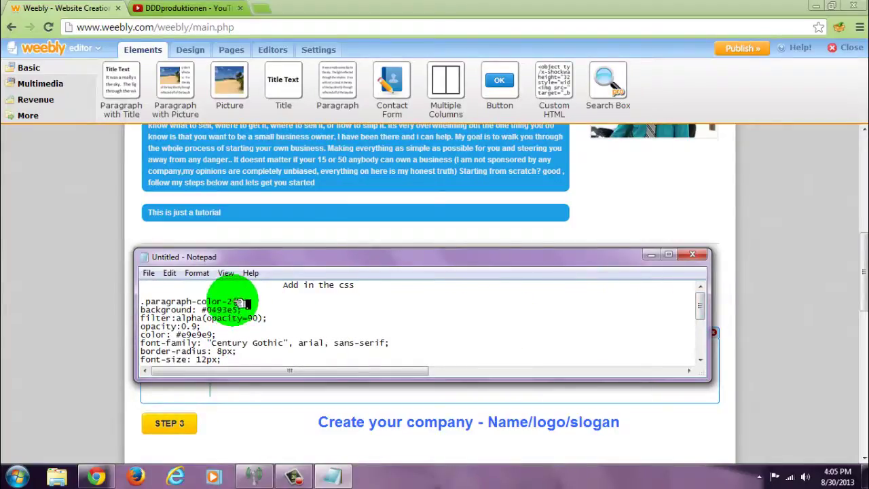
pyautogui.click(238, 303)
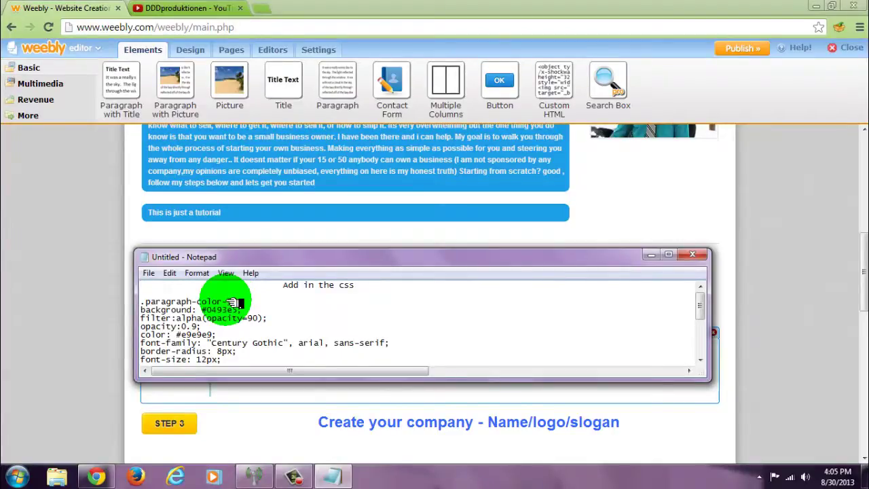
pyautogui.press('BackSpace')
pyautogui.write('3')
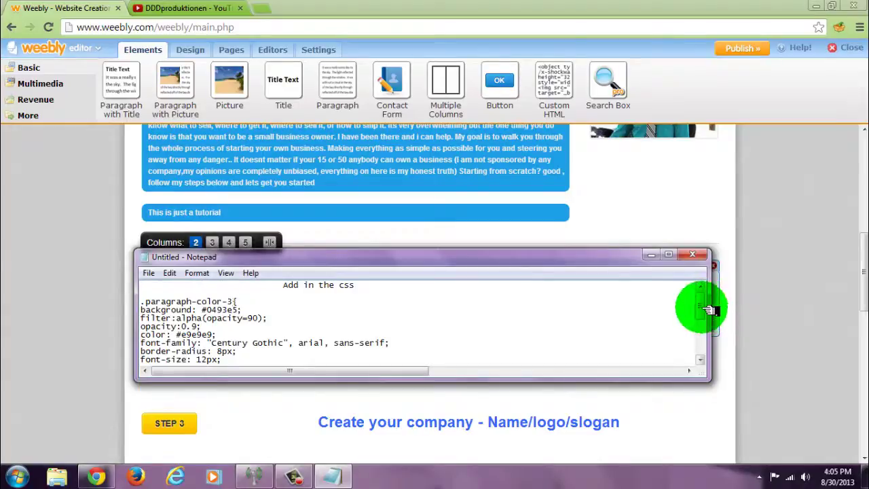
# Make the div class paragraph-color-3 and select the #0493e5 background value
pyautogui.moveTo(708, 310); pyautogui.dragTo(710, 340)
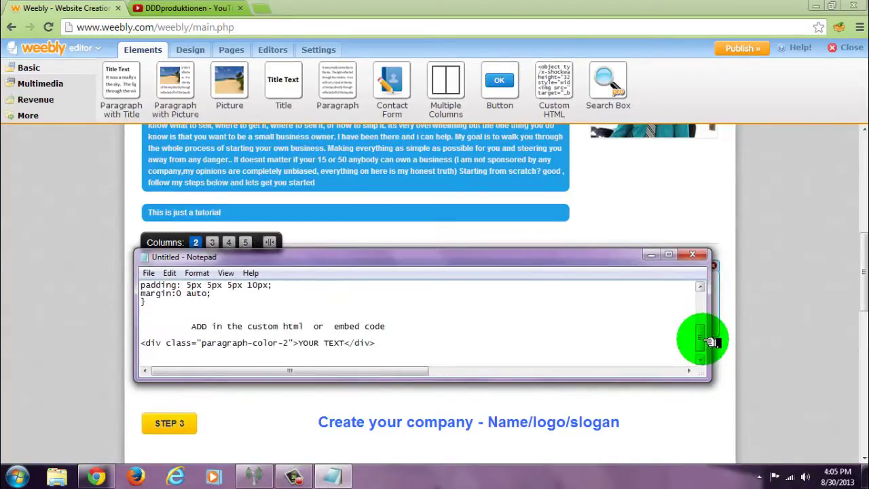
pyautogui.doubleClick(289, 343)
pyautogui.write('3')
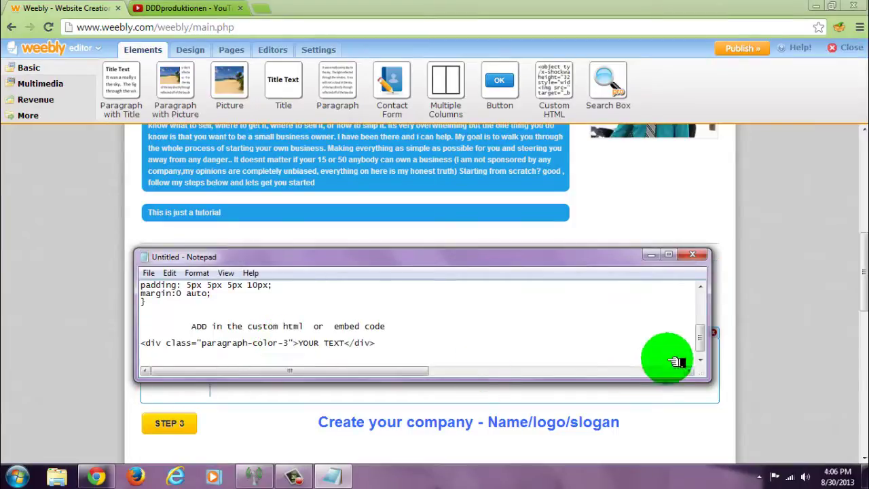
pyautogui.moveTo(702, 344); pyautogui.dragTo(703, 309)
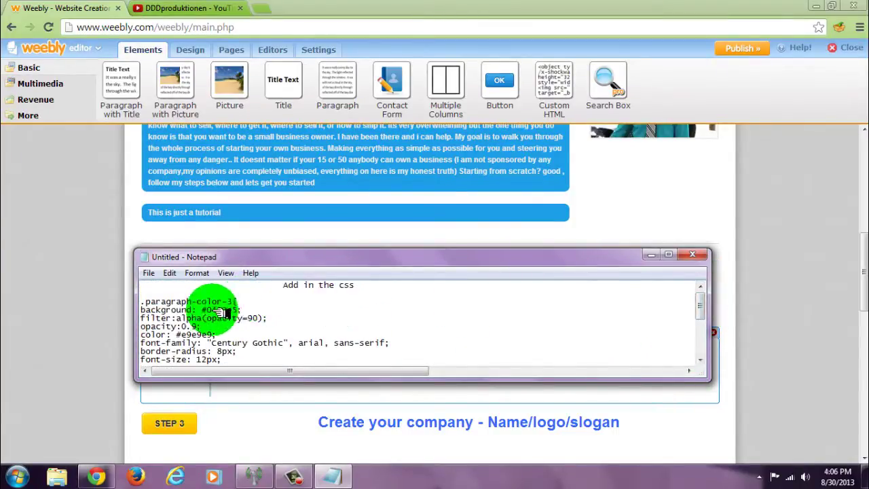
pyautogui.moveTo(202, 310); pyautogui.dragTo(243, 313)
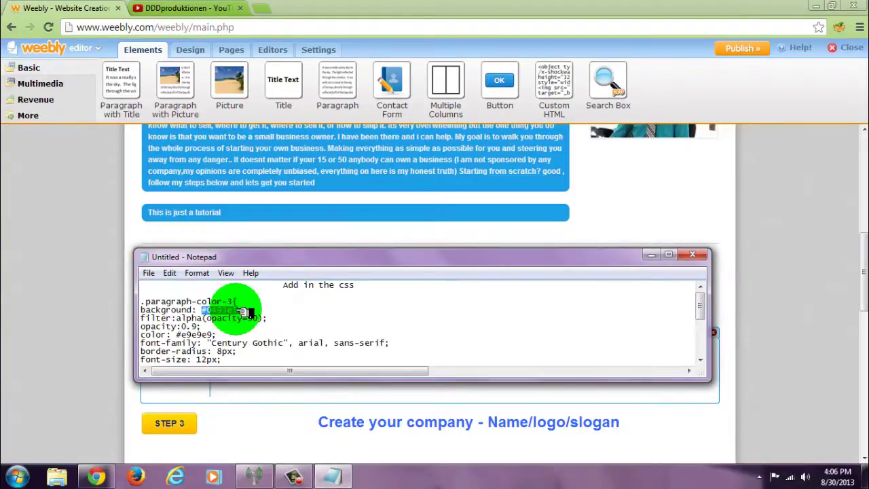